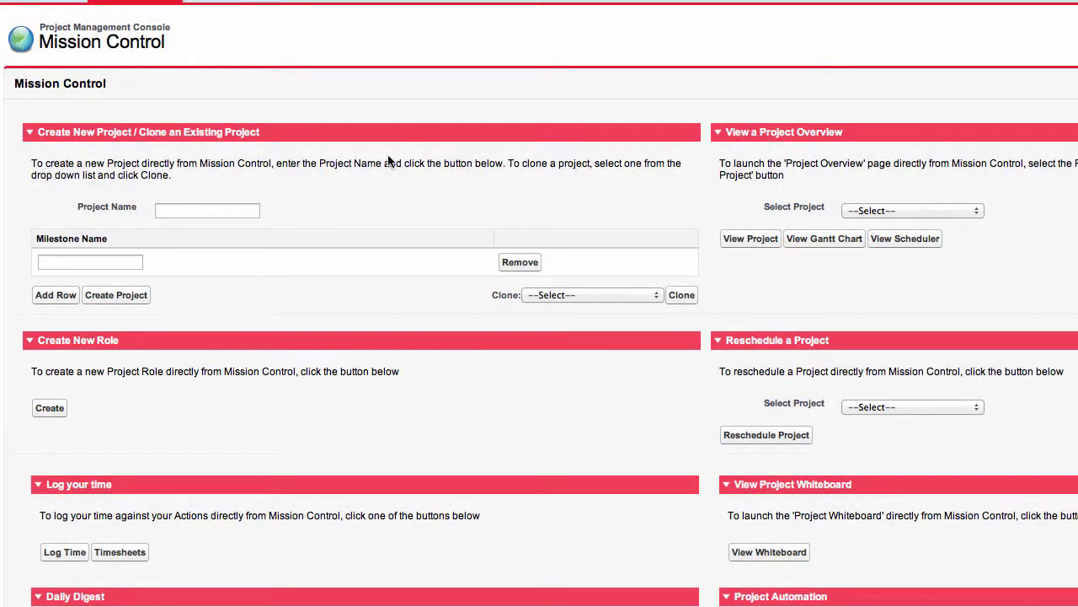
# Step: Start a new project role from the Create New Role section of Mission Control
pyautogui.click(46, 412)
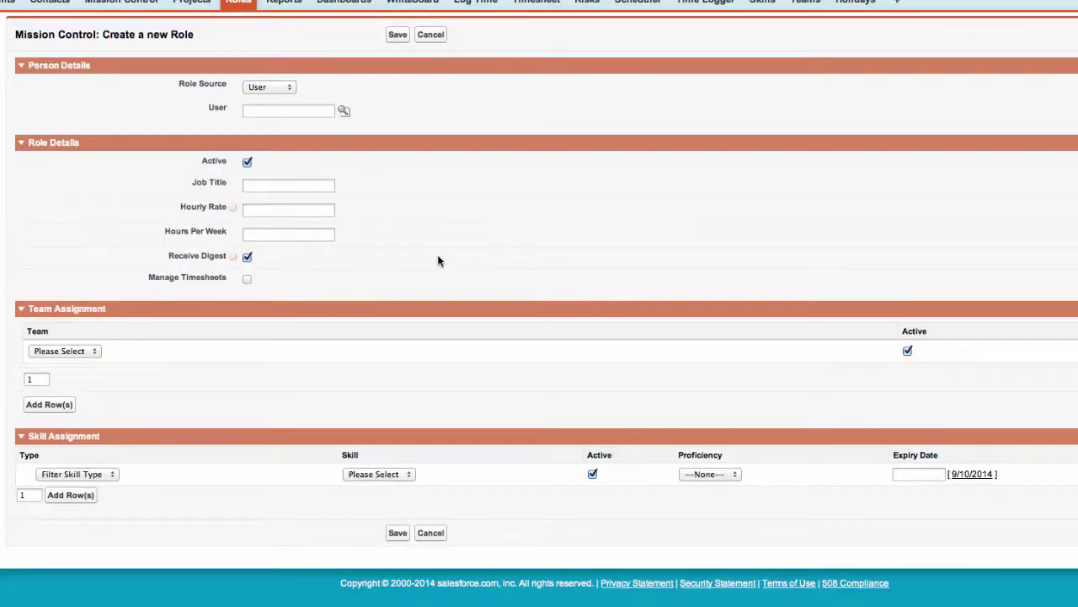
# Step: Keep User as the role source and select the recently viewed user
pyautogui.click(260, 88)
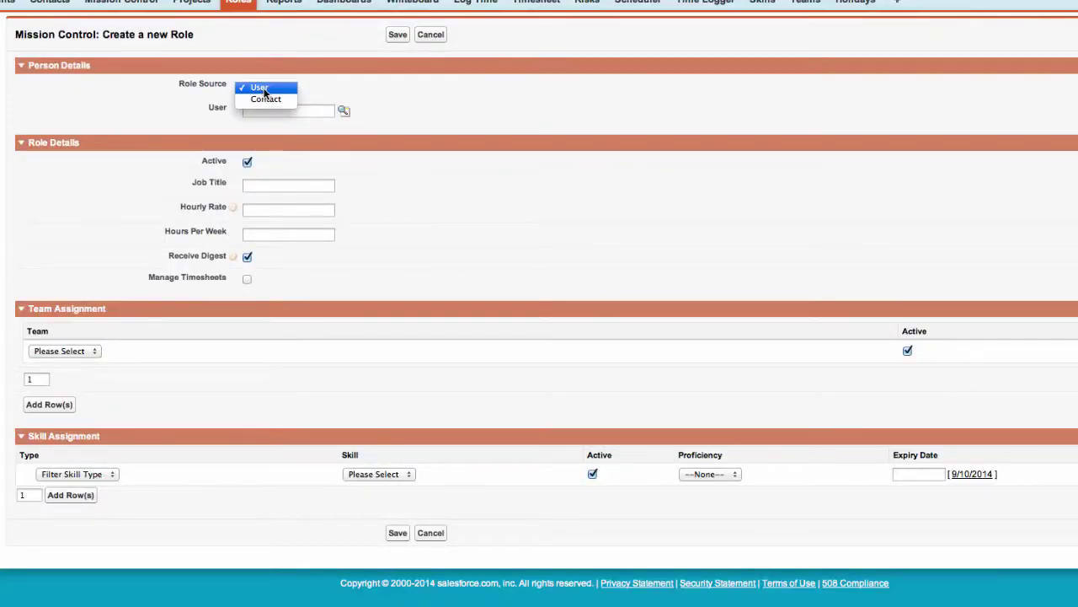
pyautogui.click(328, 93)
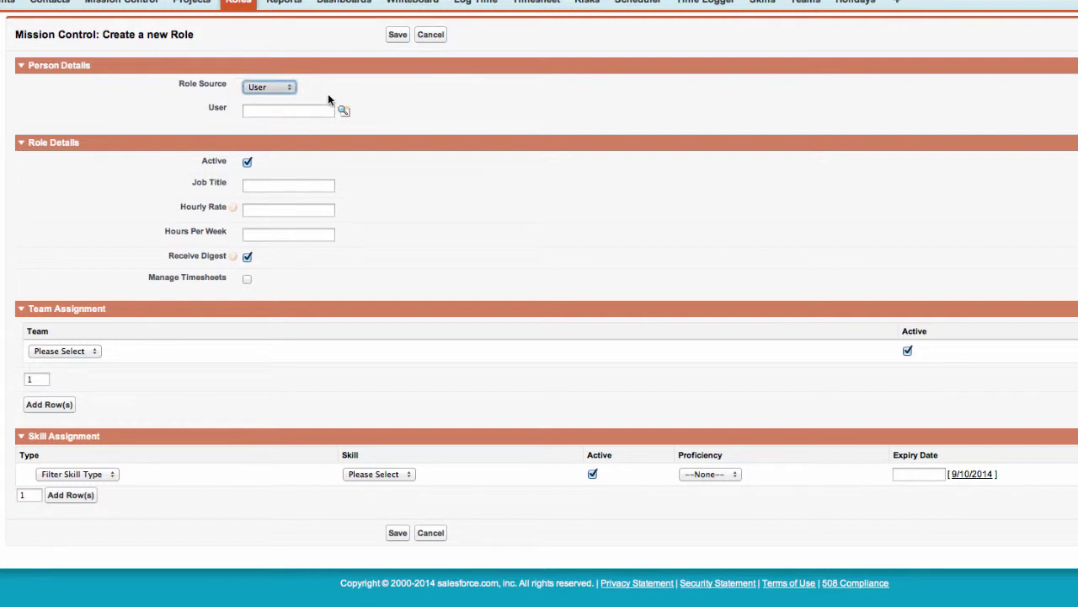
pyautogui.click(345, 112)
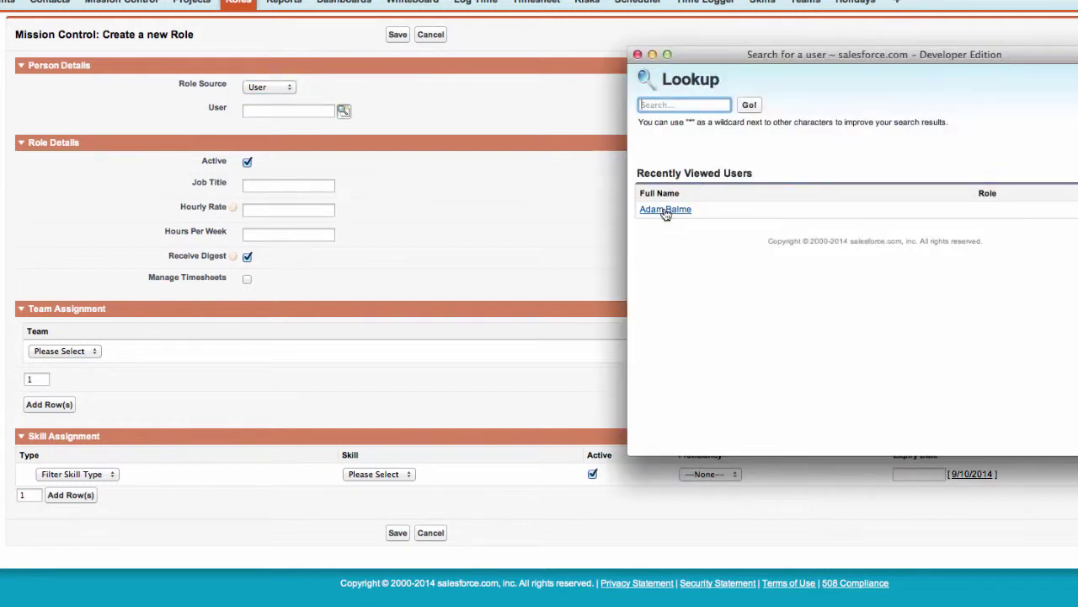
pyautogui.click(665, 211)
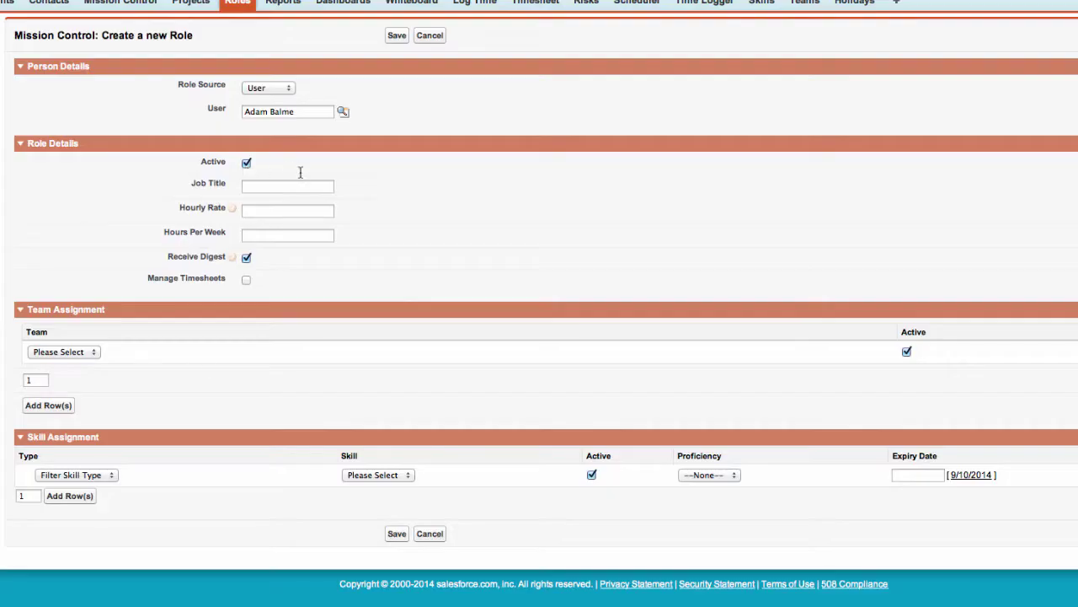
# Step: Enter job title 'Salesforce.com Consultant', hourly rate 200 and 32 hours per week
pyautogui.click(282, 185)
pyautogui.write('Salesforce.')
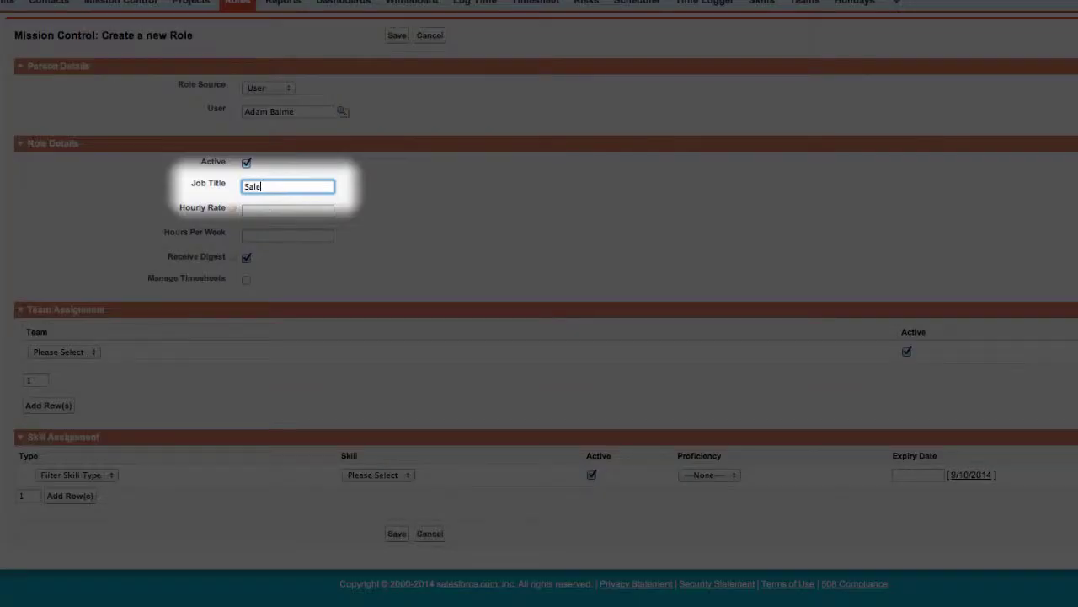
pyautogui.write('com Consultant')
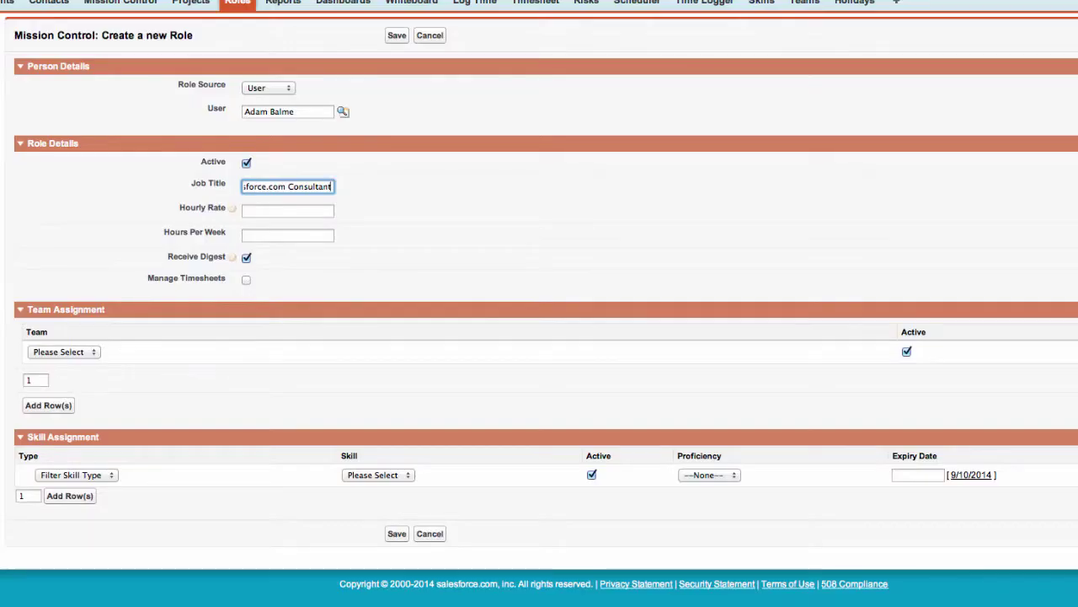
pyautogui.click(275, 208)
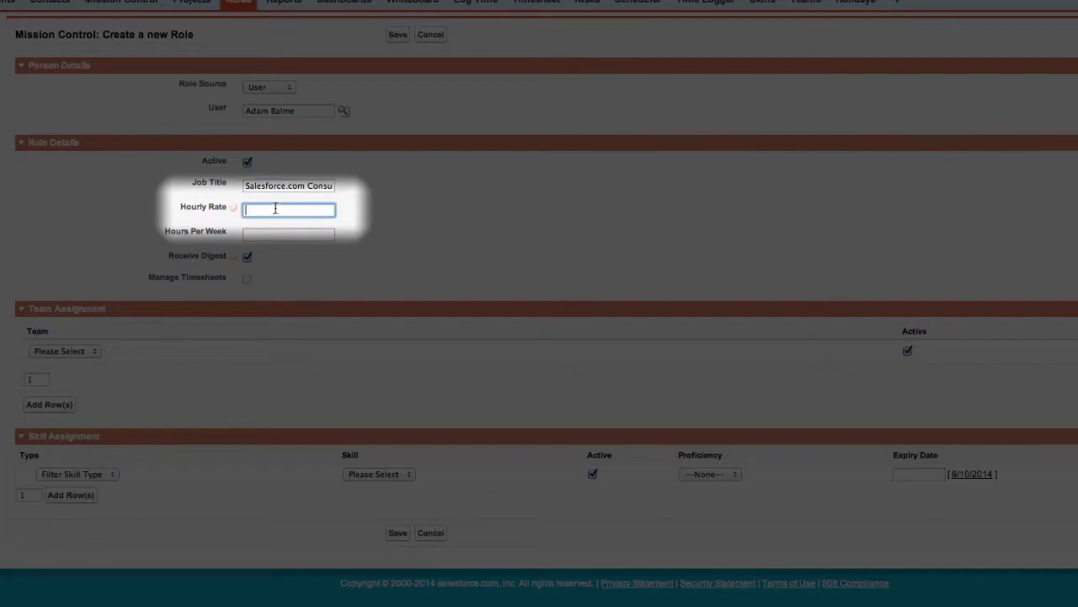
pyautogui.write('200')
pyautogui.click(361, 289)
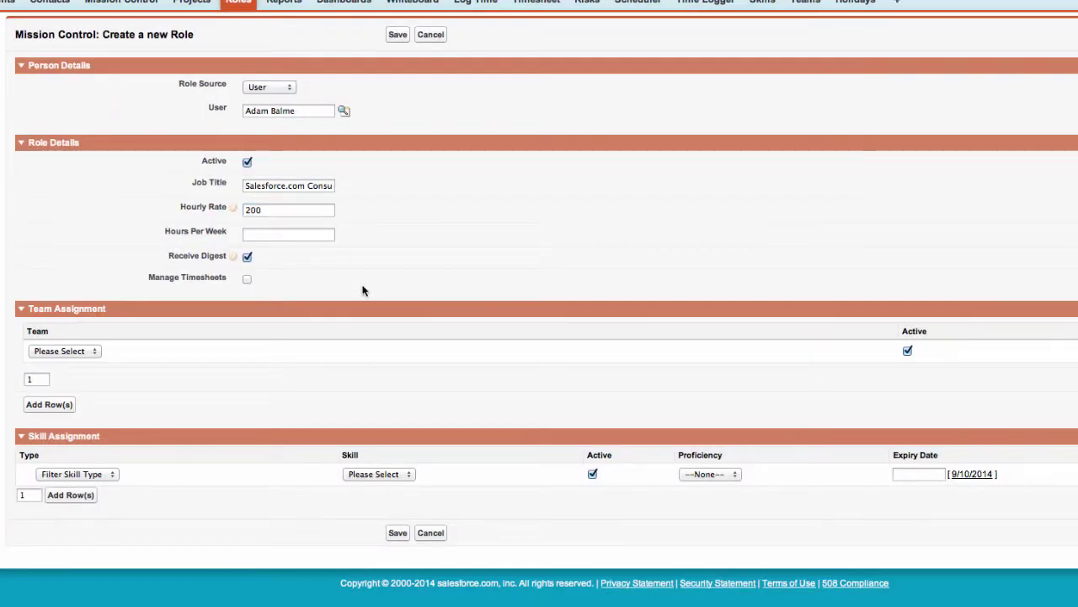
pyautogui.click(284, 233)
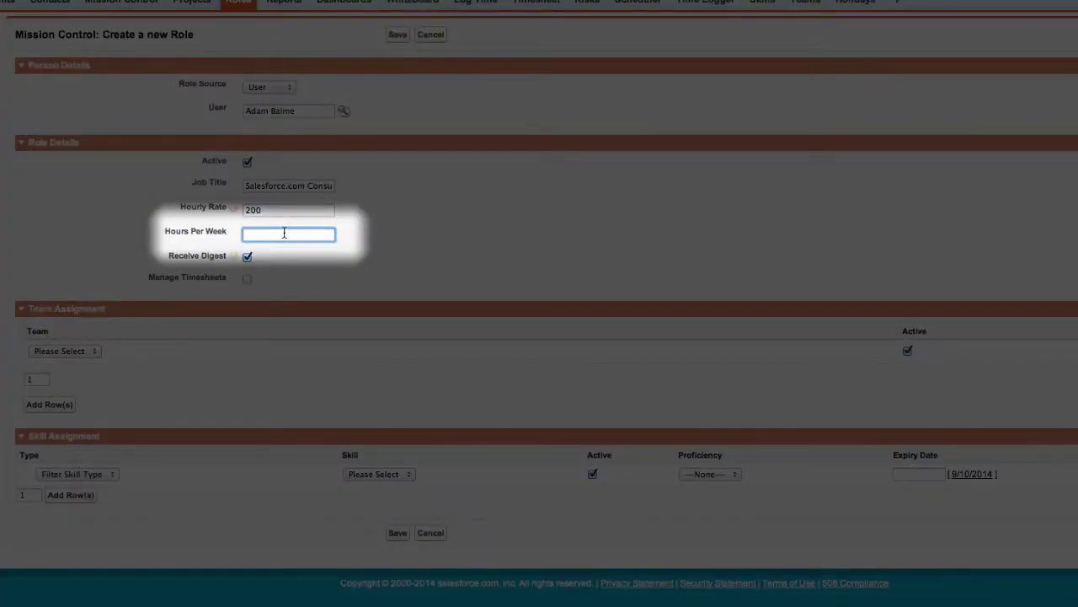
pyautogui.write('32')
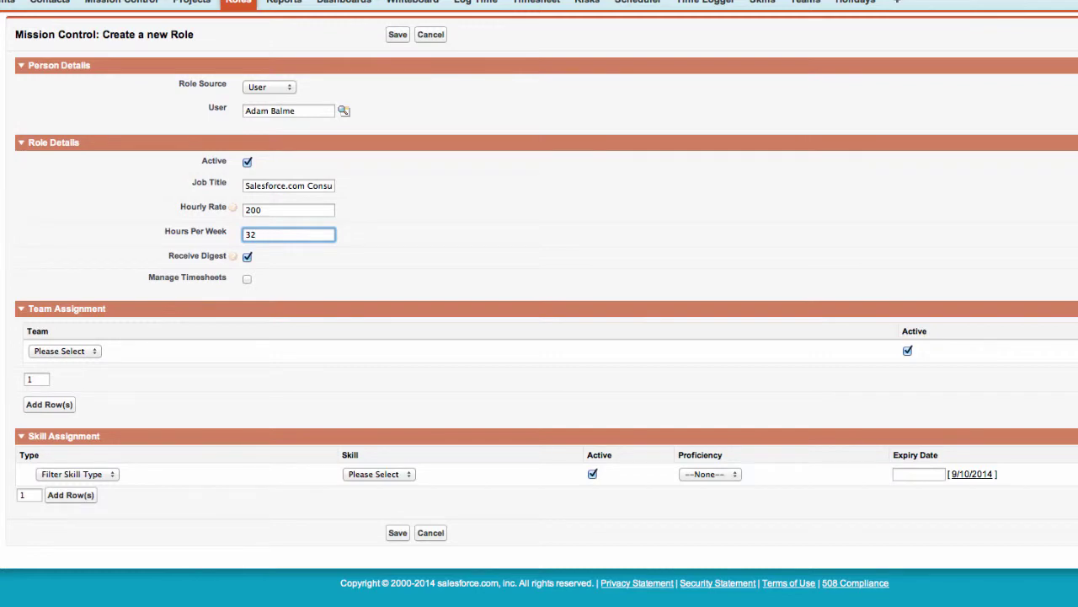
pyautogui.click(400, 299)
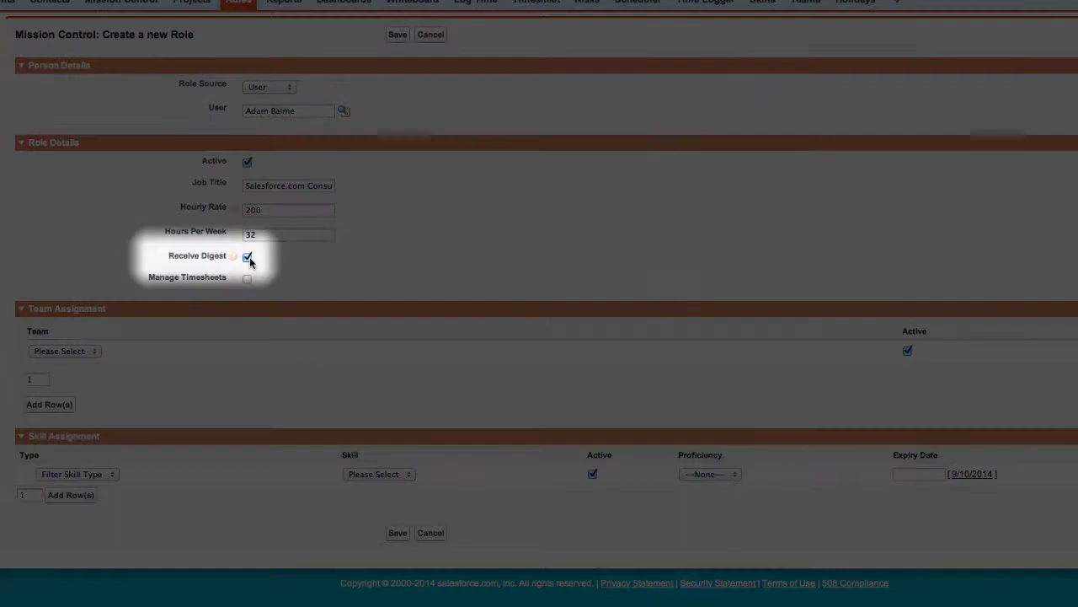
pyautogui.click(249, 260)
pyautogui.click(248, 259)
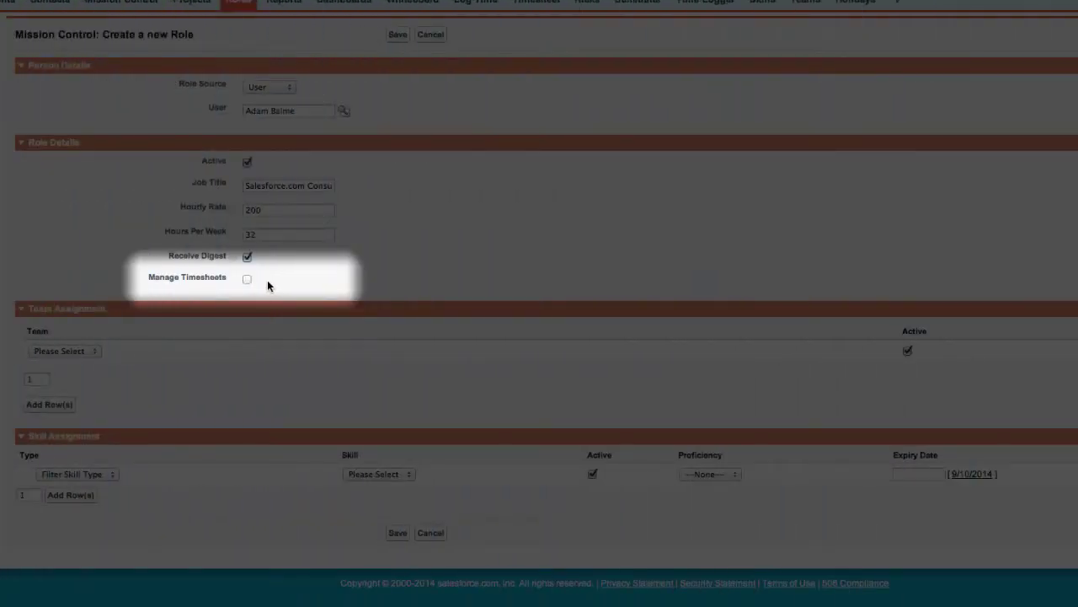
pyautogui.click(247, 279)
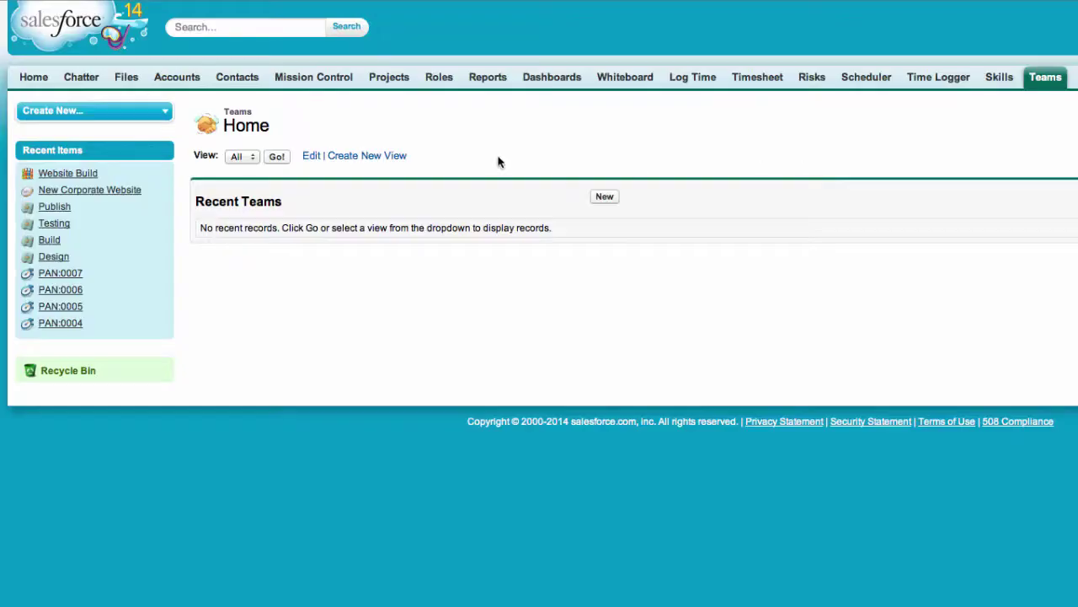
# Step: Create and save a new team named 'Web development team'
pyautogui.click(602, 199)
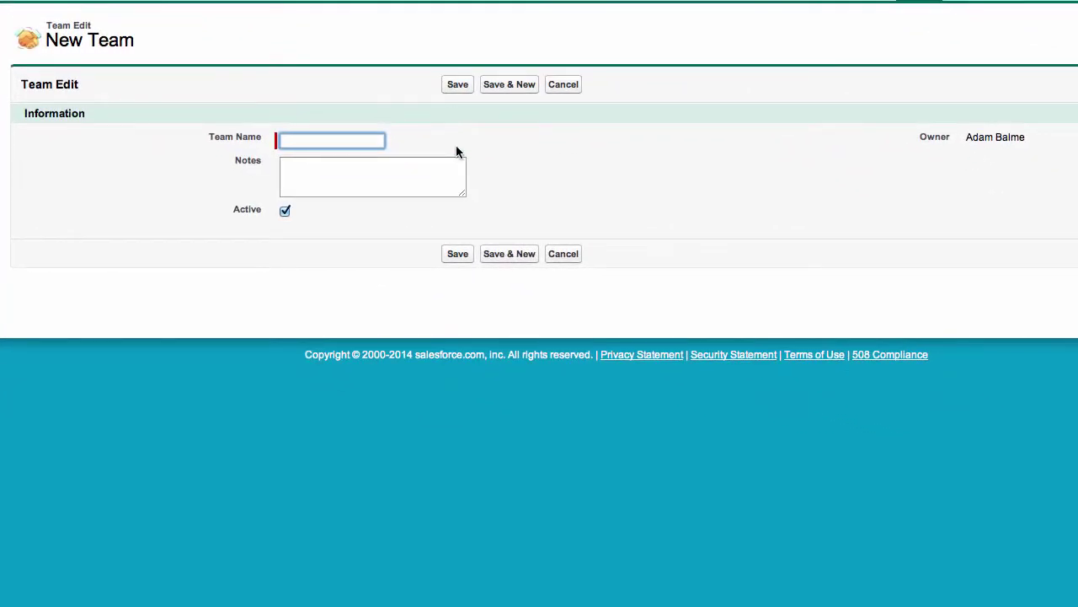
pyautogui.write('Web development team')
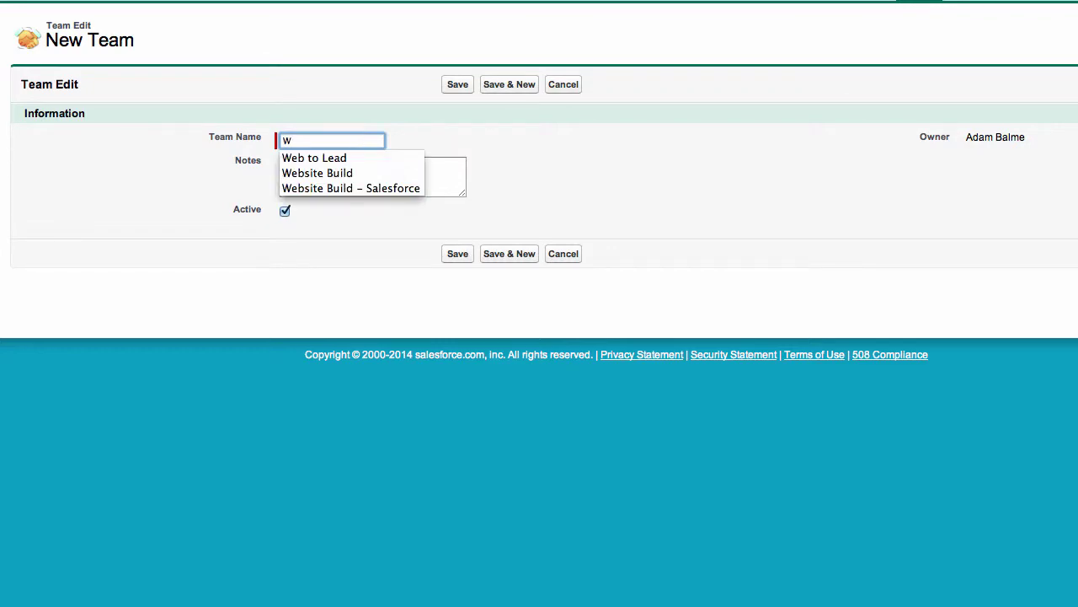
pyautogui.click(458, 84)
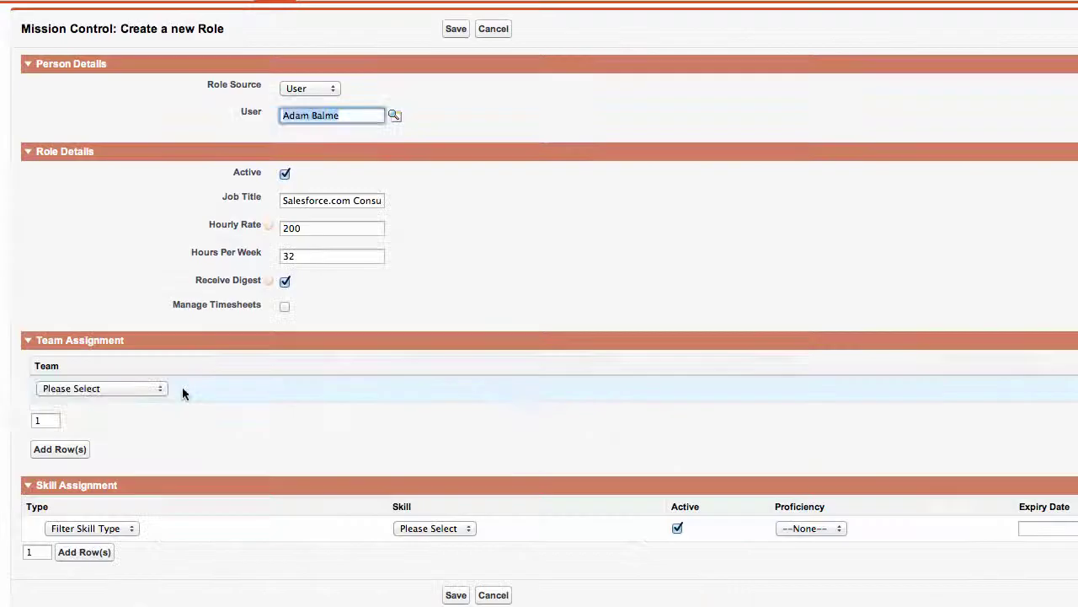
pyautogui.click(167, 390)
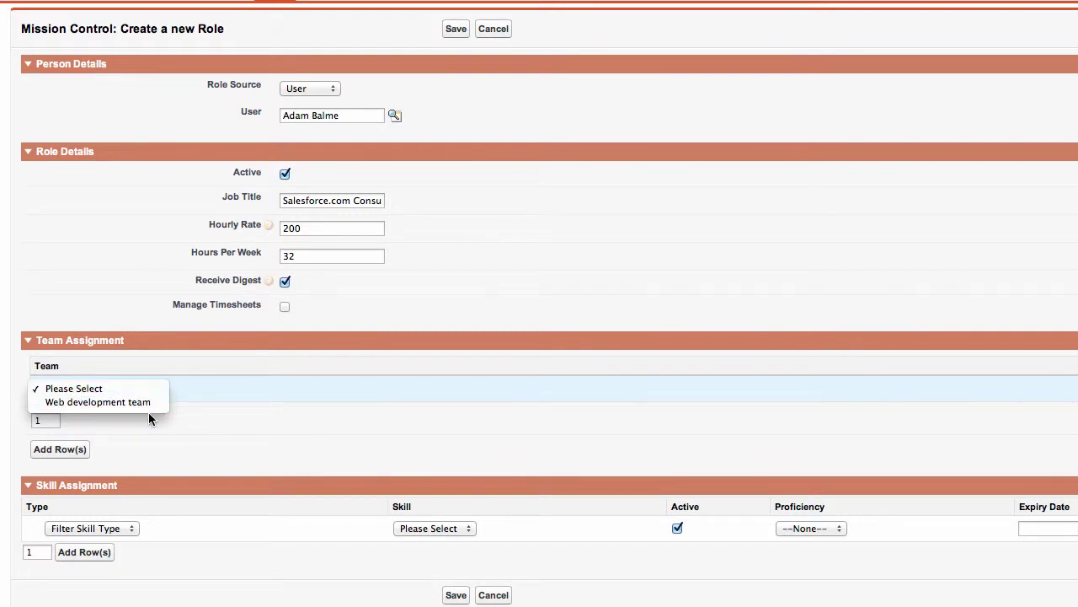
pyautogui.click(145, 404)
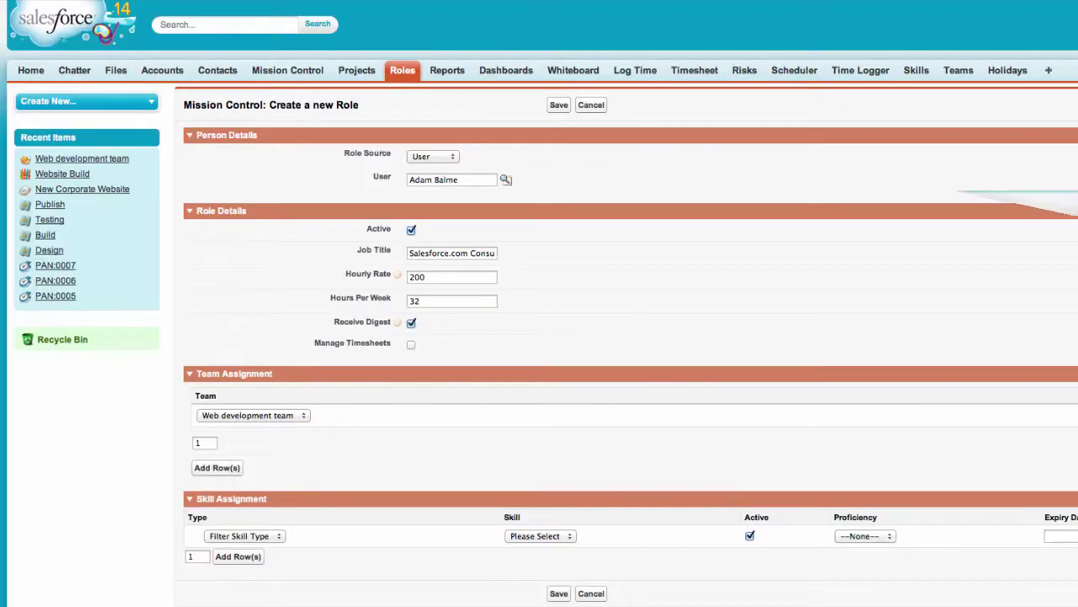
# Step: Create a new skill named 'HTML' with type Language
pyautogui.click(757, 32)
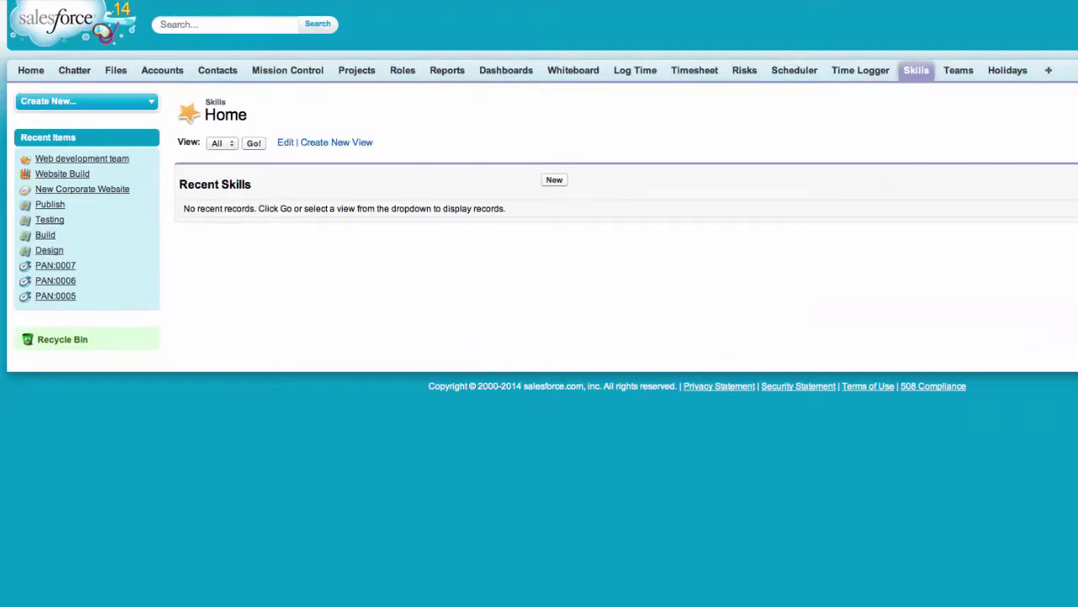
pyautogui.click(554, 185)
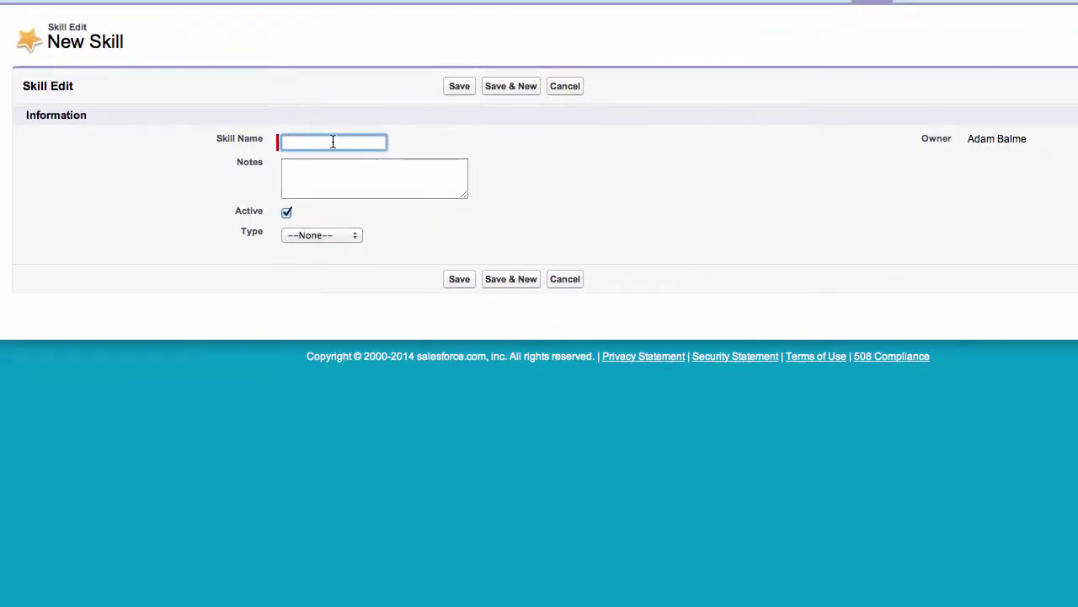
pyautogui.write('HTML')
pyautogui.click(321, 235)
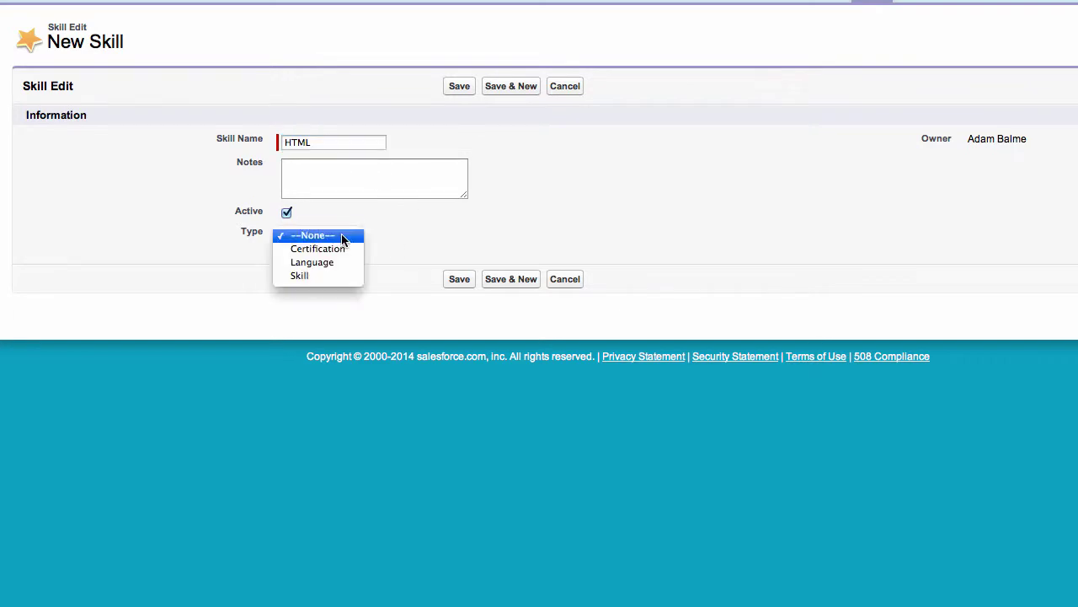
pyautogui.click(340, 264)
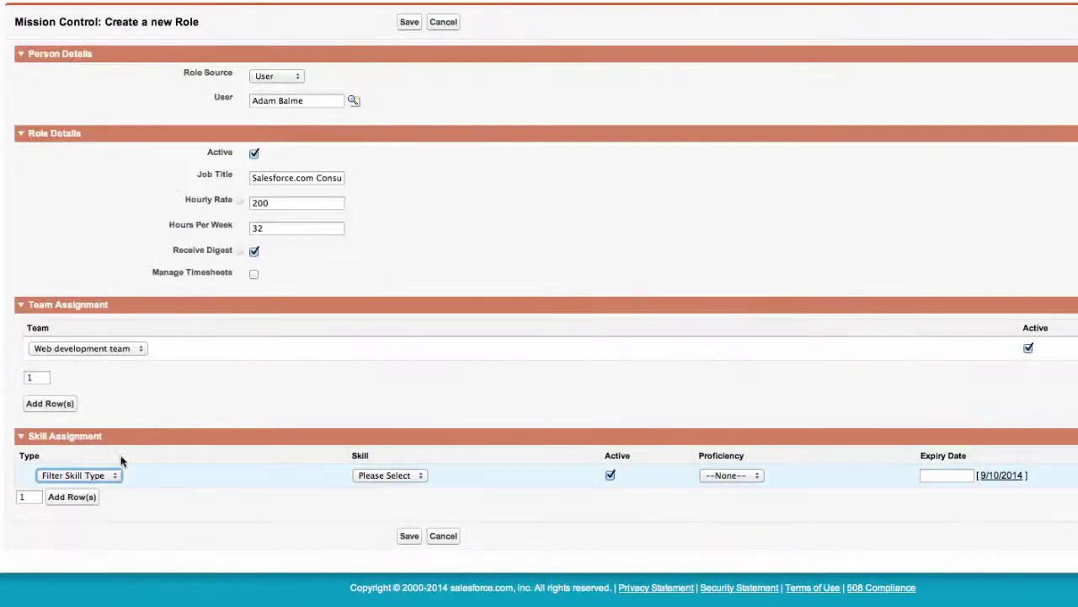
# Step: Assign the Language skill HTML at proficiency 3 to the role and save it
pyautogui.click(114, 475)
pyautogui.click(66, 488)
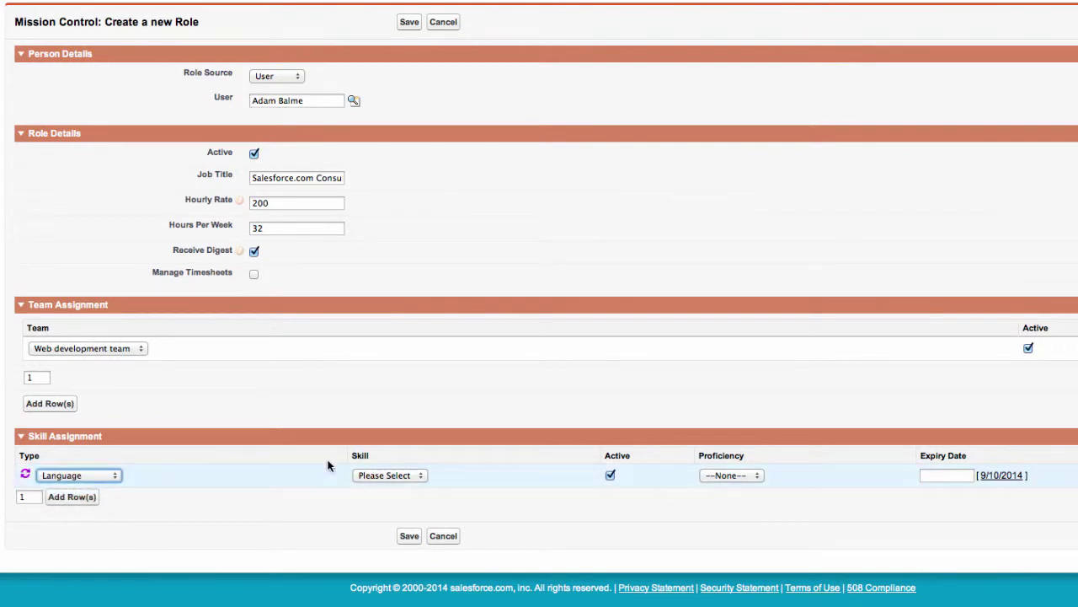
pyautogui.click(378, 478)
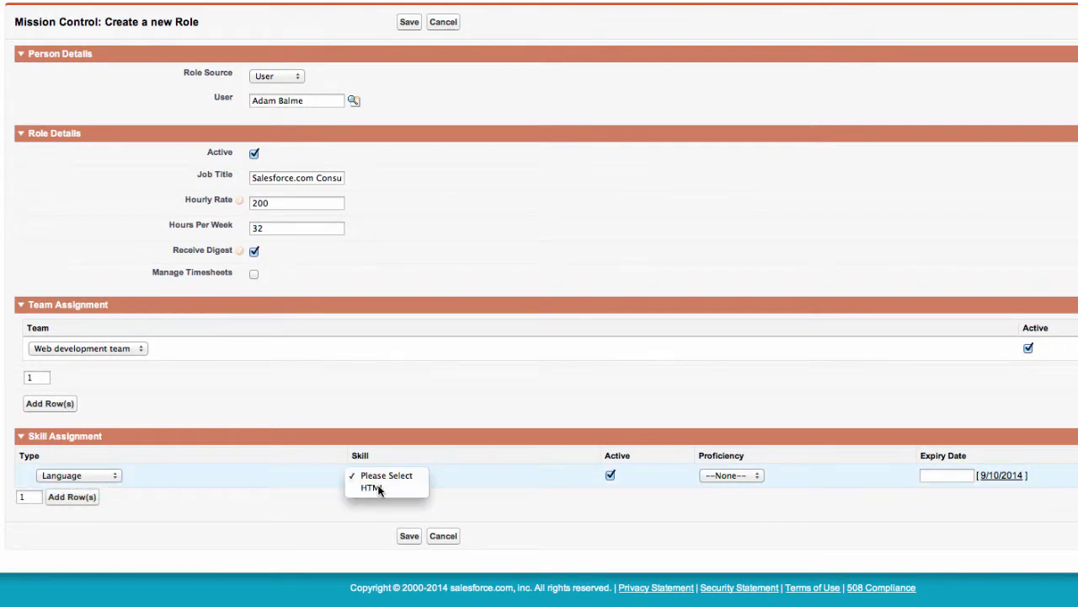
pyautogui.click(379, 492)
pyautogui.click(723, 478)
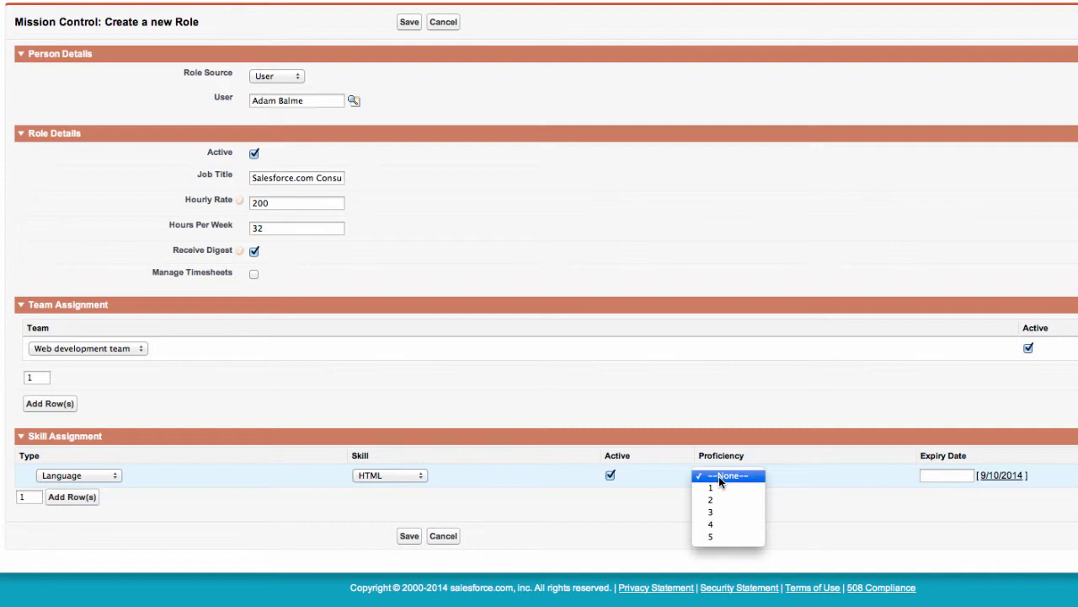
pyautogui.click(722, 513)
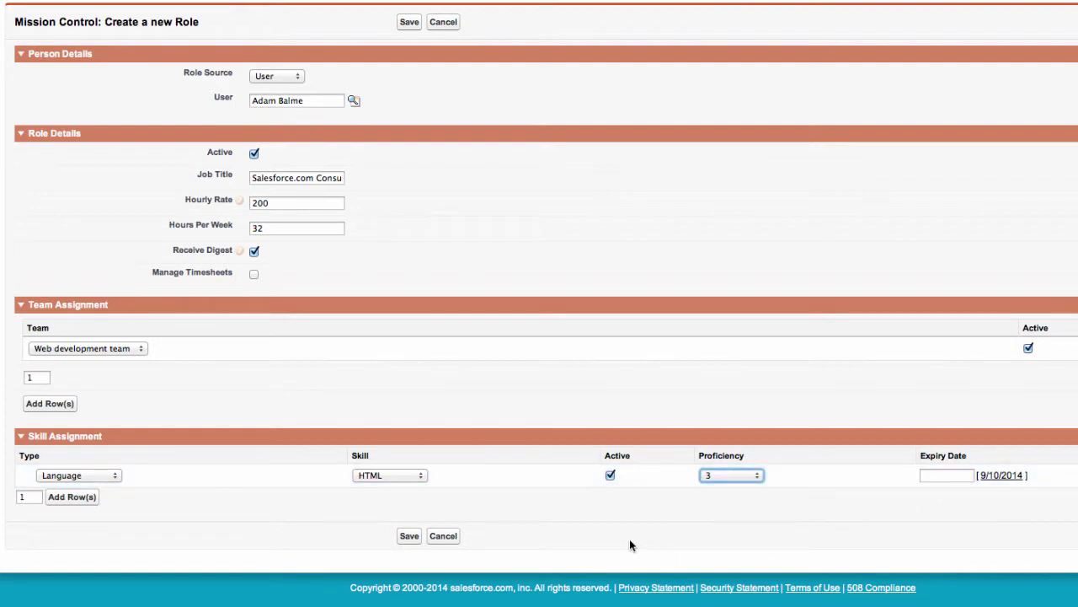
pyautogui.click(410, 537)
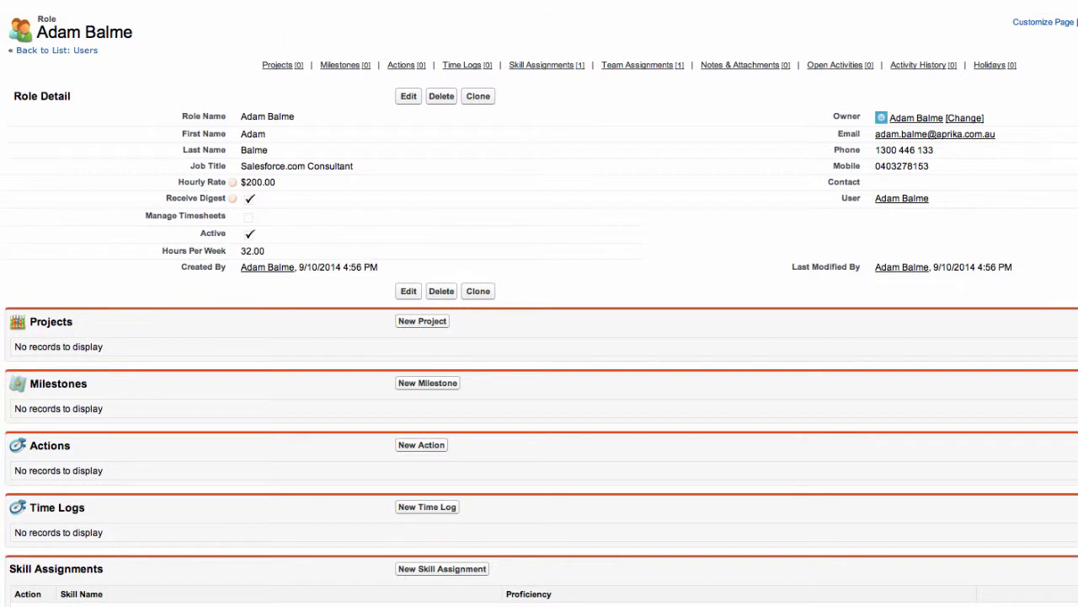
# Step: Scroll down the saved role's detail page to the Holidays related list
pyautogui.scroll(-5, 540, 303)
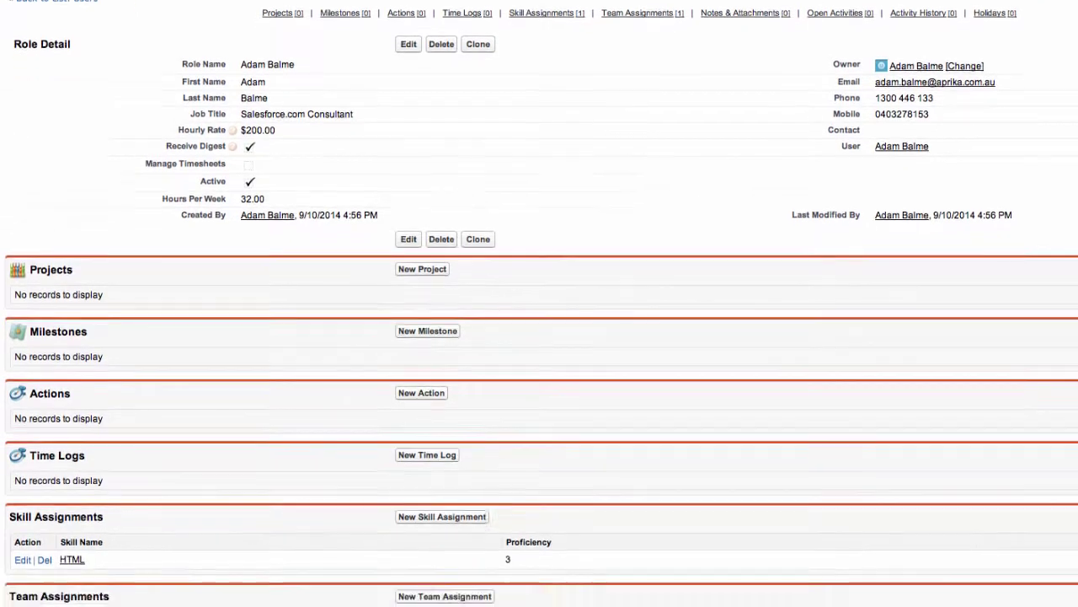
pyautogui.scroll(-4, 539, 303)
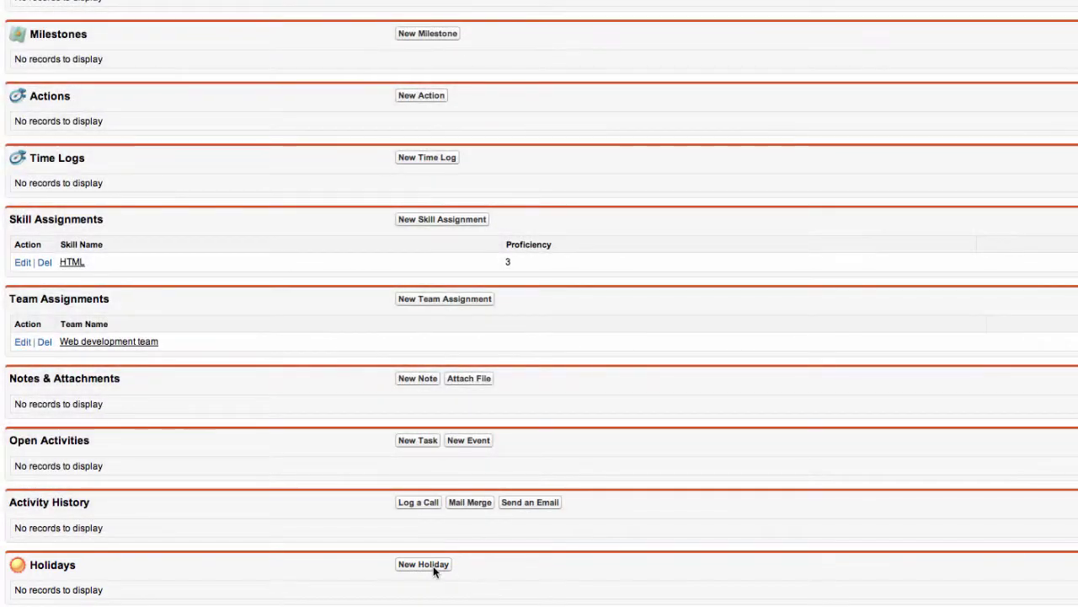
# Step: Save an 'Annual Leave' holiday for the role from 12/10/2014 to 17/10/2014
pyautogui.click(434, 572)
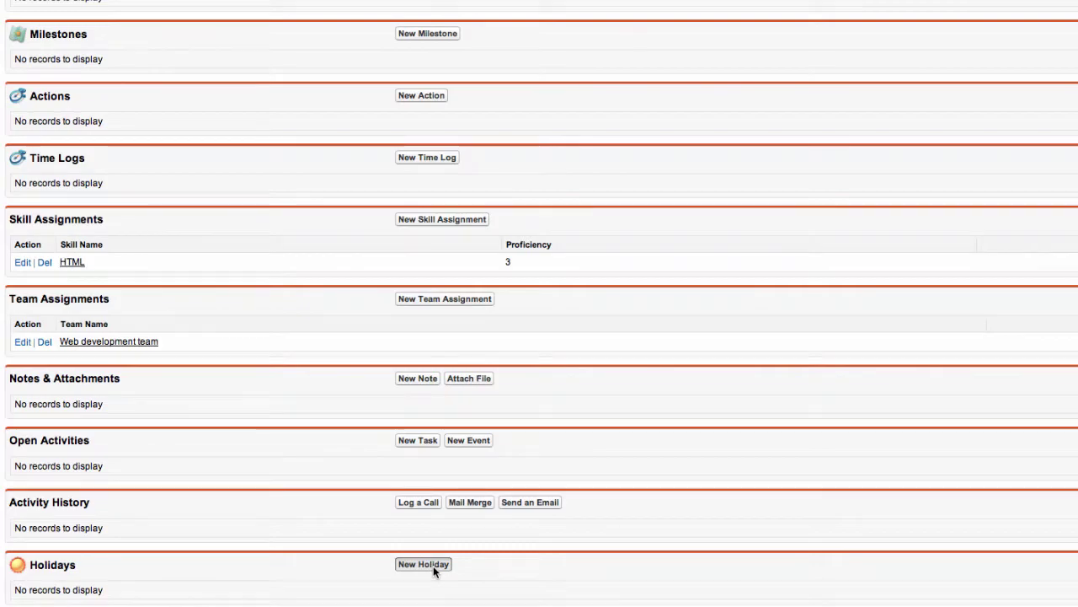
pyautogui.write('Annual L')
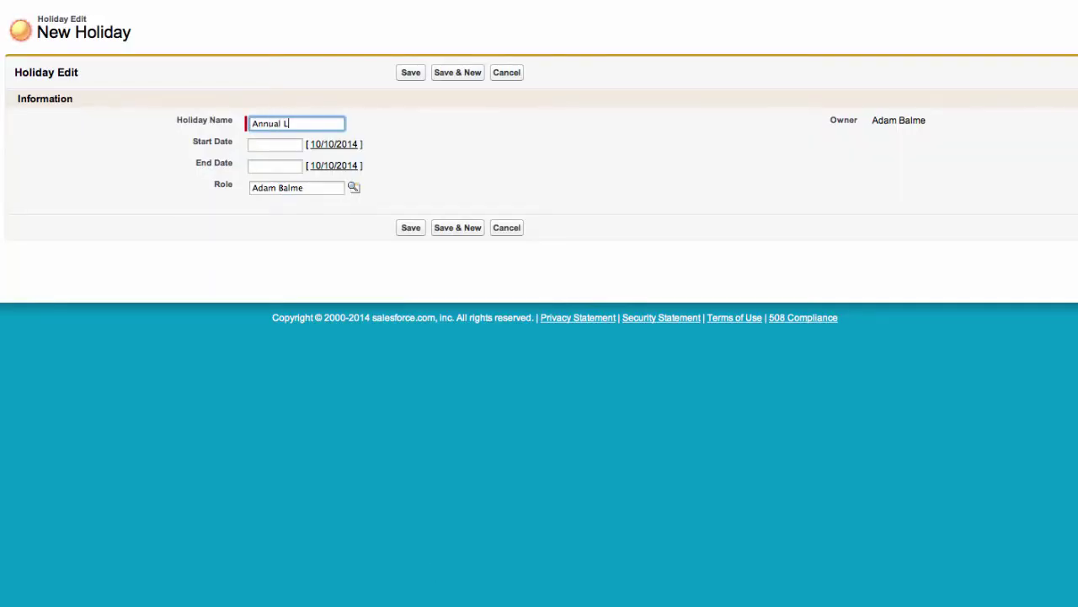
pyautogui.write('eave')
pyautogui.press('Tab')
pyautogui.click(270, 221)
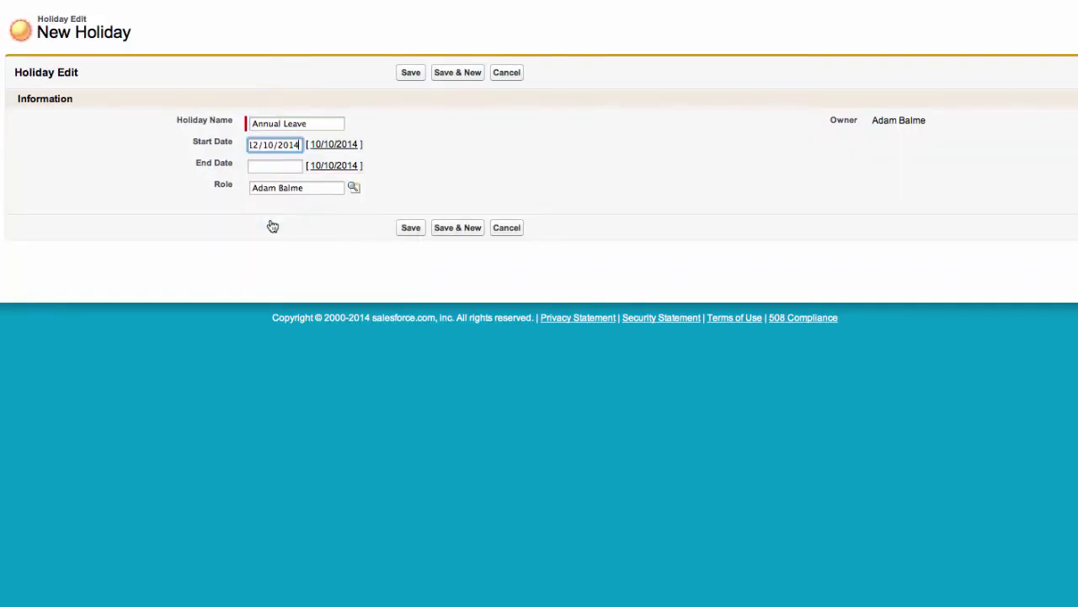
pyautogui.click(275, 166)
pyautogui.click(373, 243)
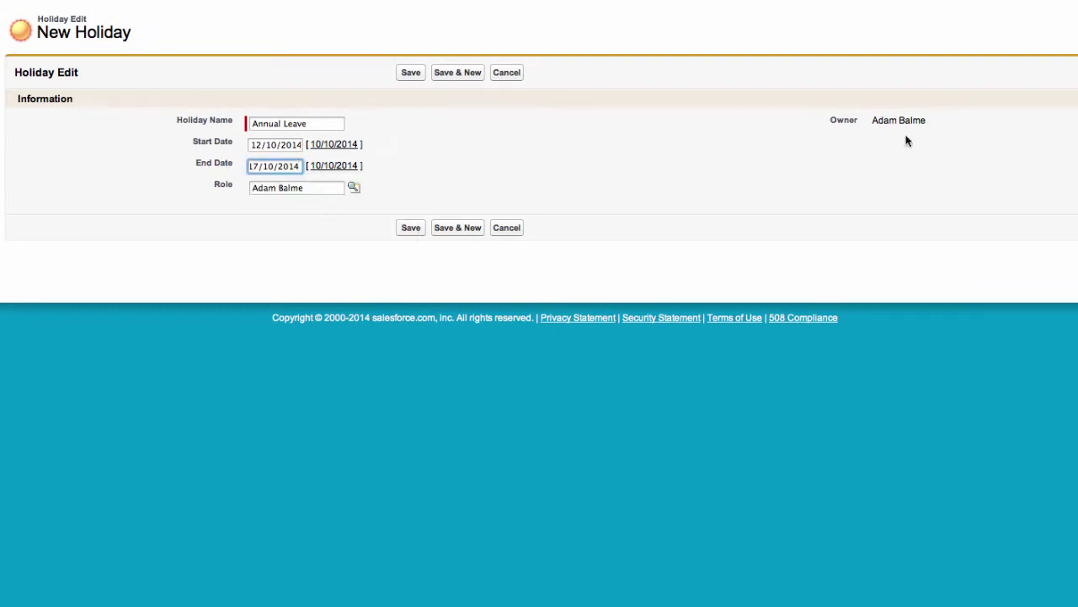
pyautogui.click(412, 74)
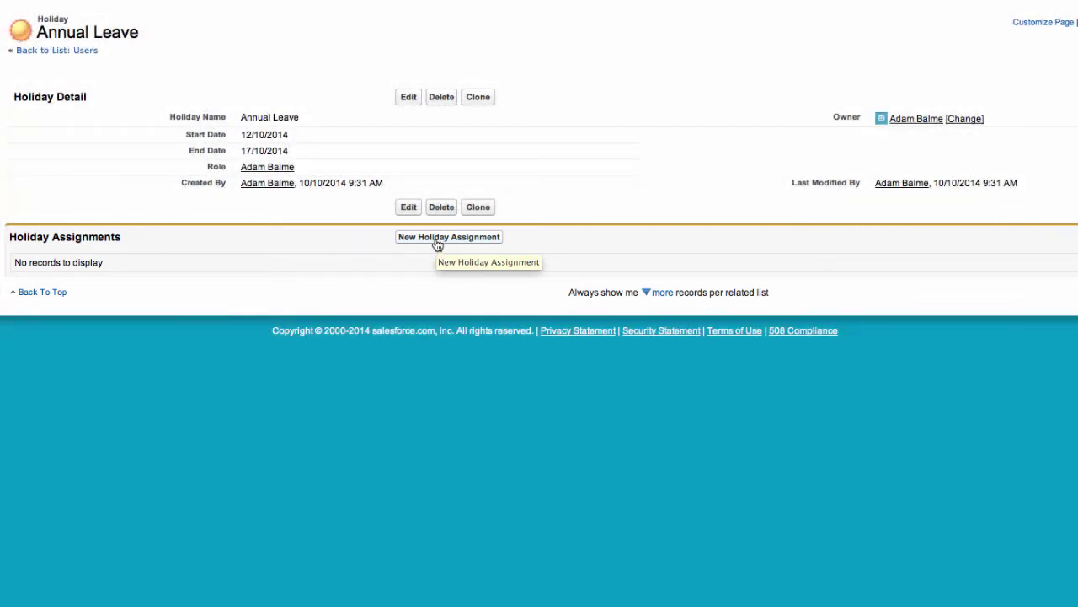
pyautogui.click(436, 241)
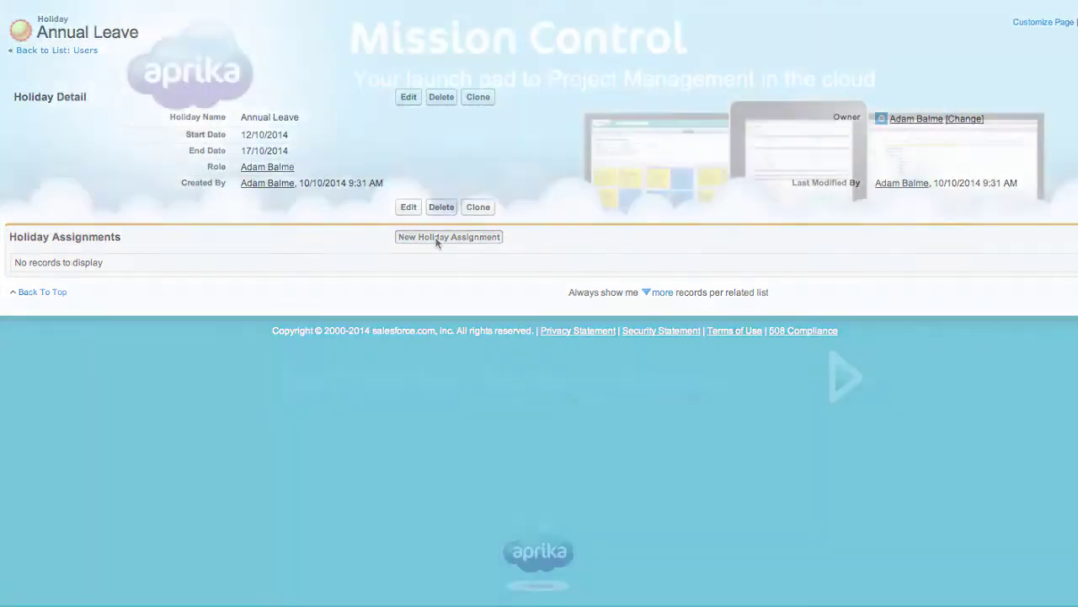